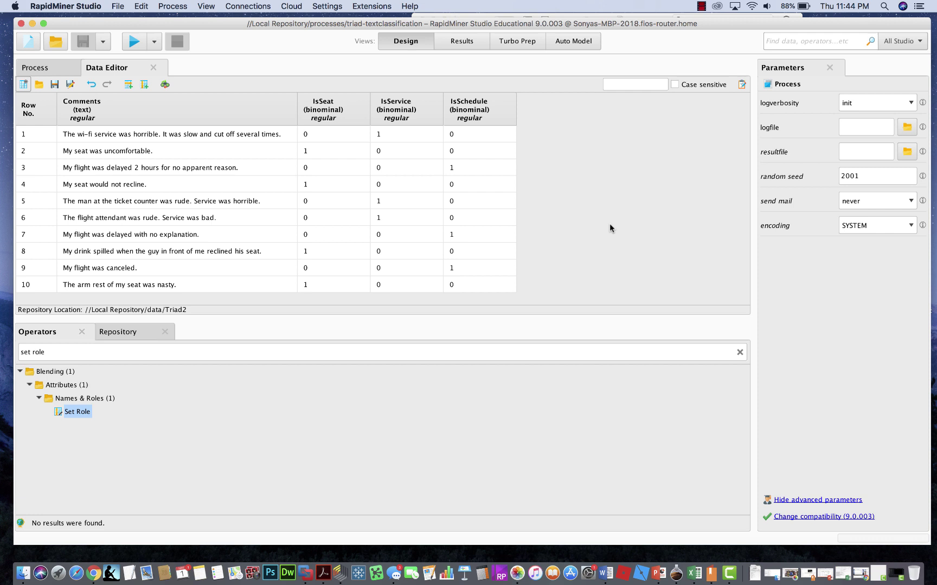
# - Show the Repository panel listing the stored datasets, including Triad2
pyautogui.click(117, 332)
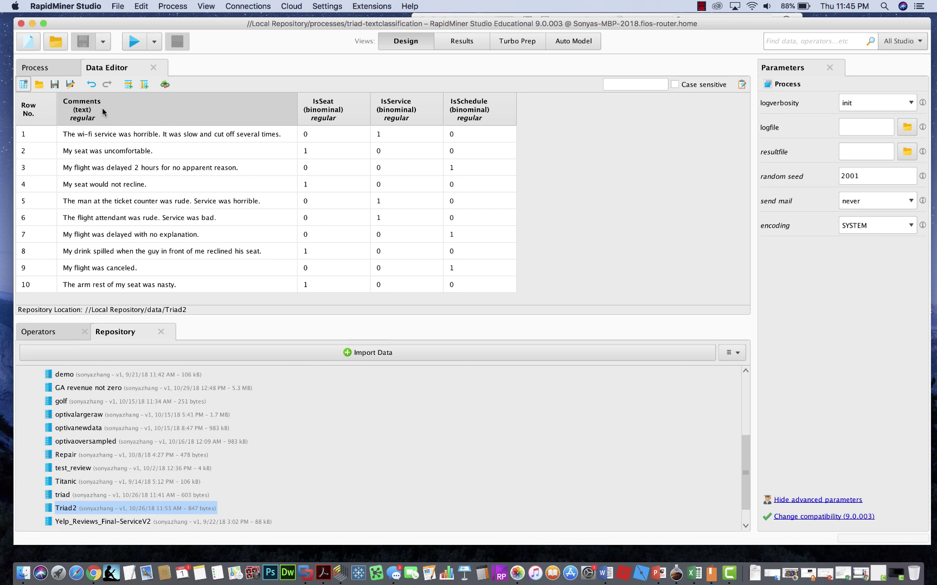
# - Inspect the Comments attribute's type in Modify Attribute, leave it as text, and cancel
pyautogui.rightClick(130, 107)
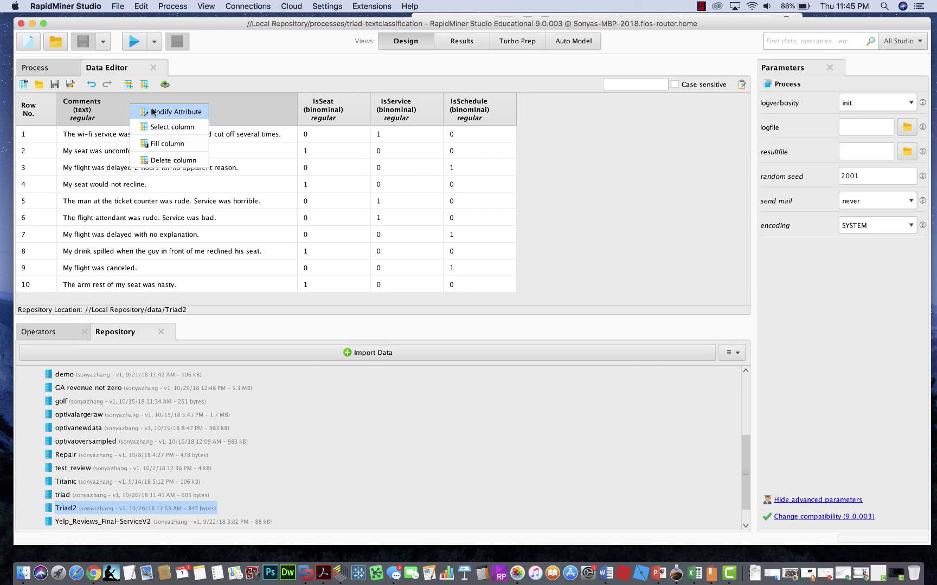
pyautogui.click(152, 113)
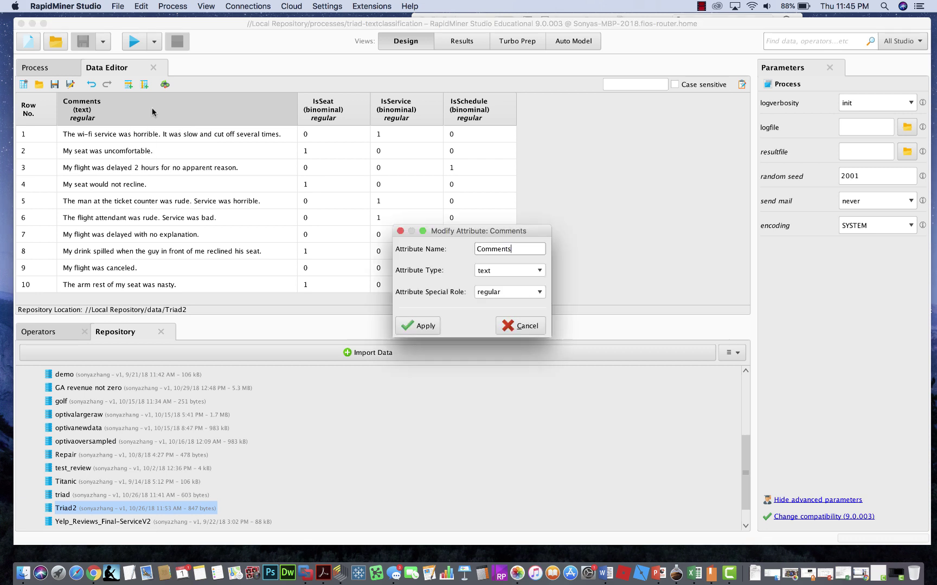
pyautogui.click(539, 270)
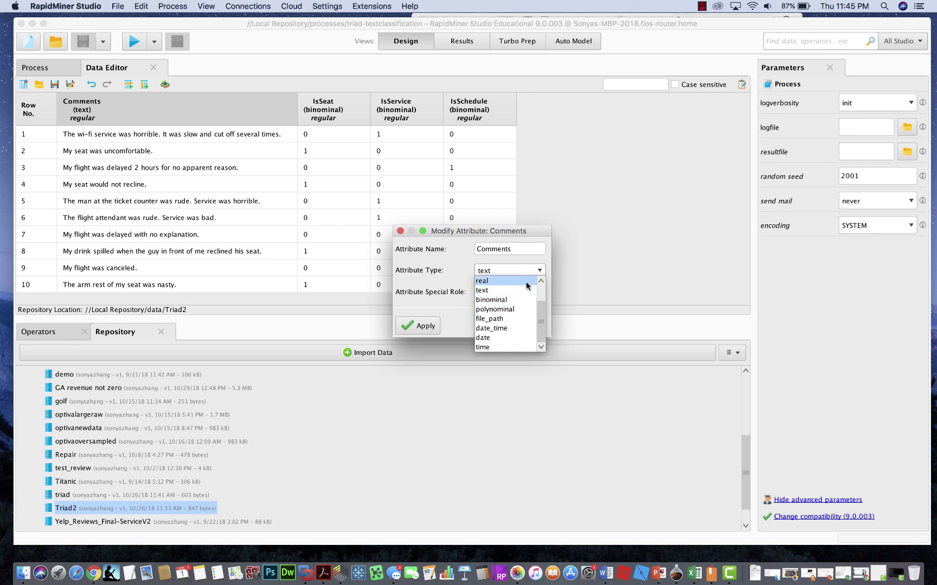
pyautogui.click(431, 295)
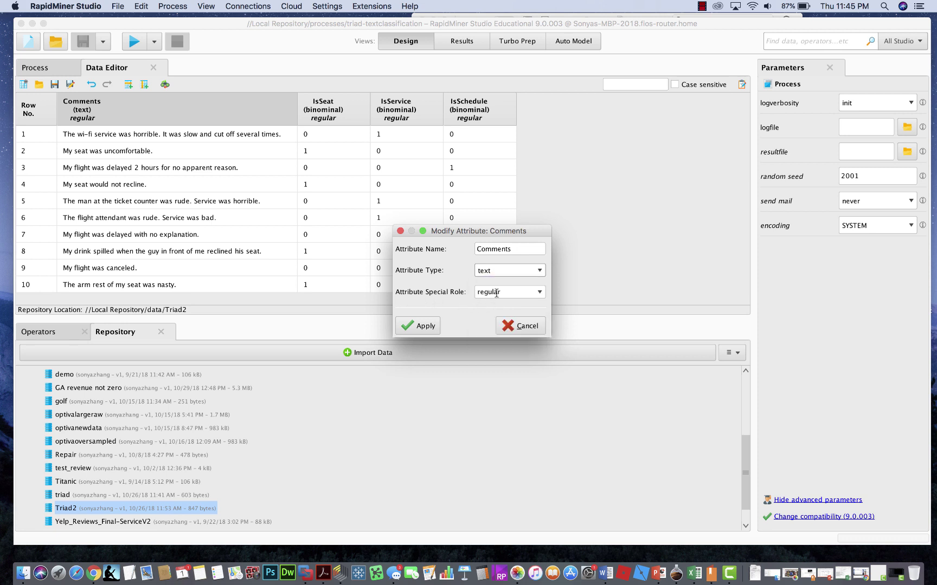
pyautogui.click(524, 328)
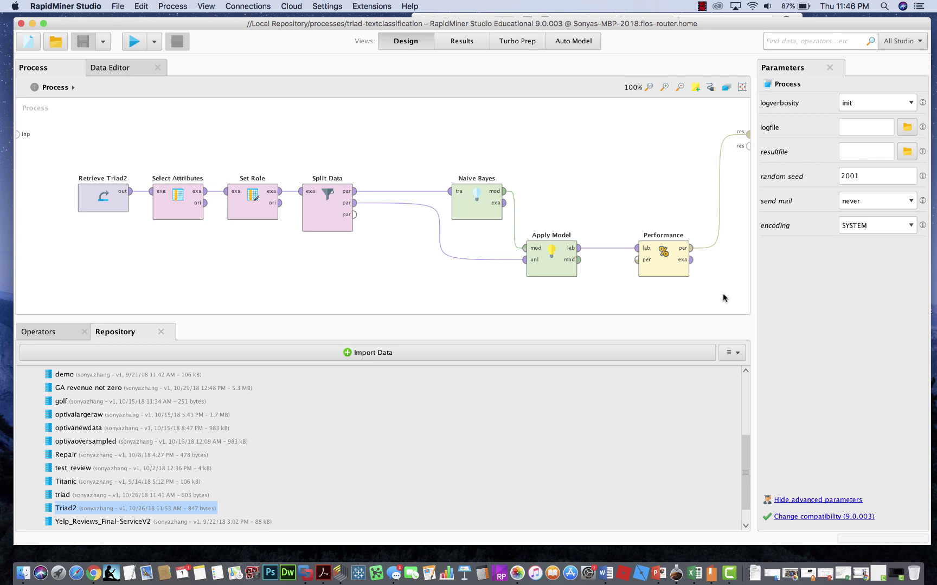
# - Start a blank process and place a Retrieve Triad2 operator on the canvas
pyautogui.click(28, 42)
pyautogui.click(252, 199)
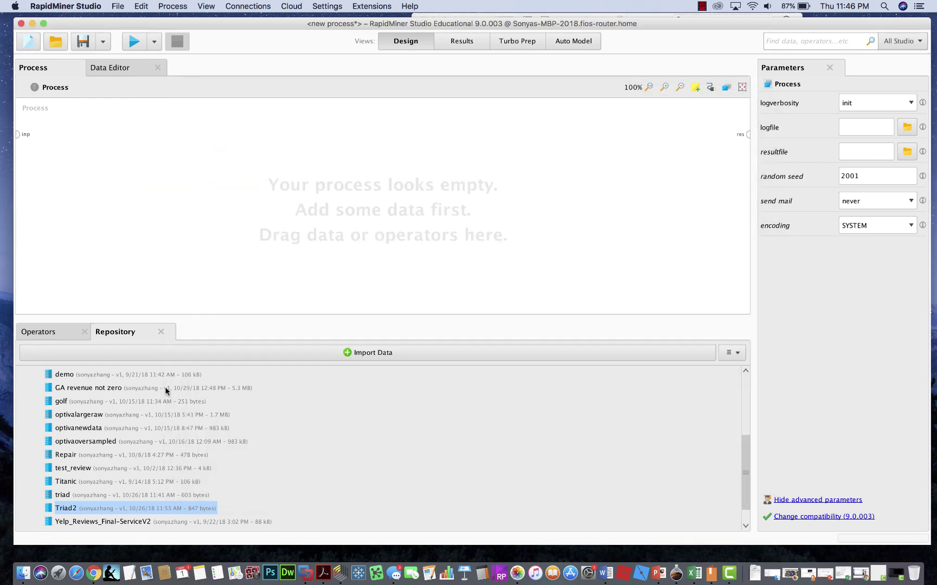
pyautogui.moveTo(61, 508); pyautogui.dragTo(55, 189)
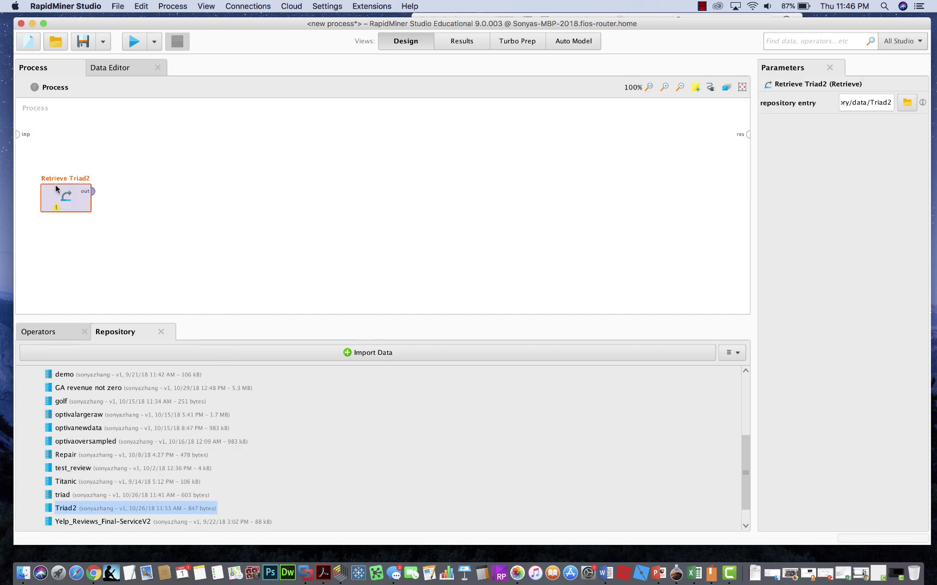
# - Add a Set Role operator and connect Retrieve Triad2's output to it
pyautogui.click(52, 331)
pyautogui.click(54, 351)
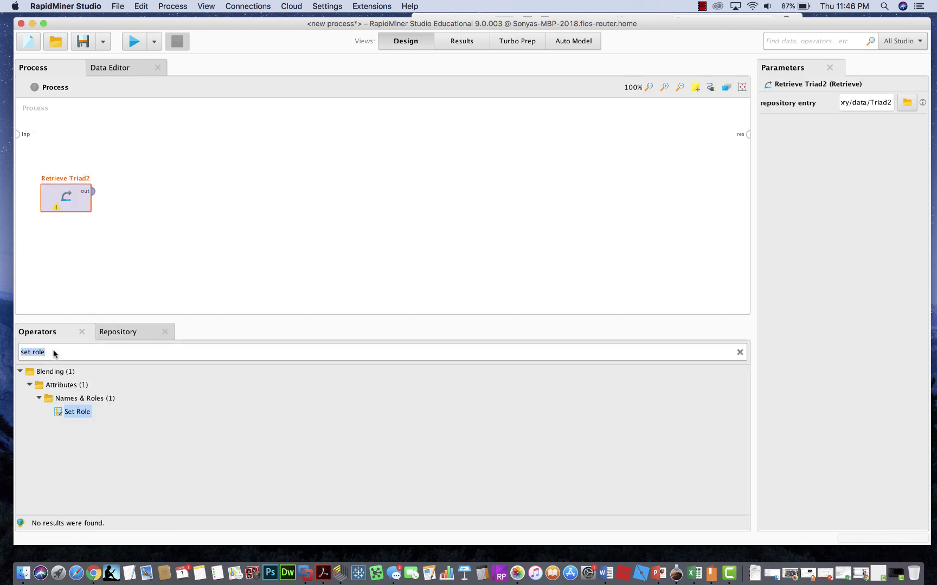
pyautogui.write('set role')
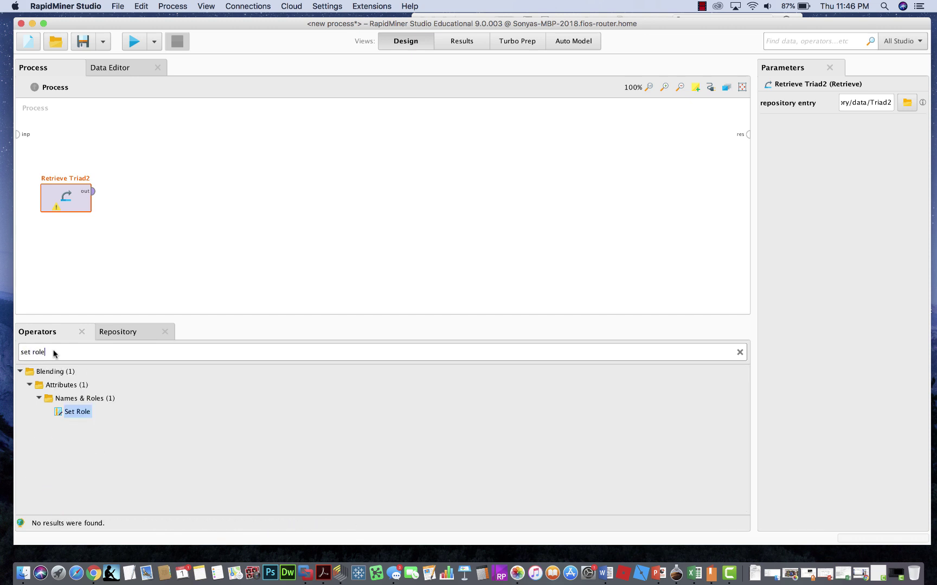
pyautogui.moveTo(77, 412); pyautogui.dragTo(156, 199)
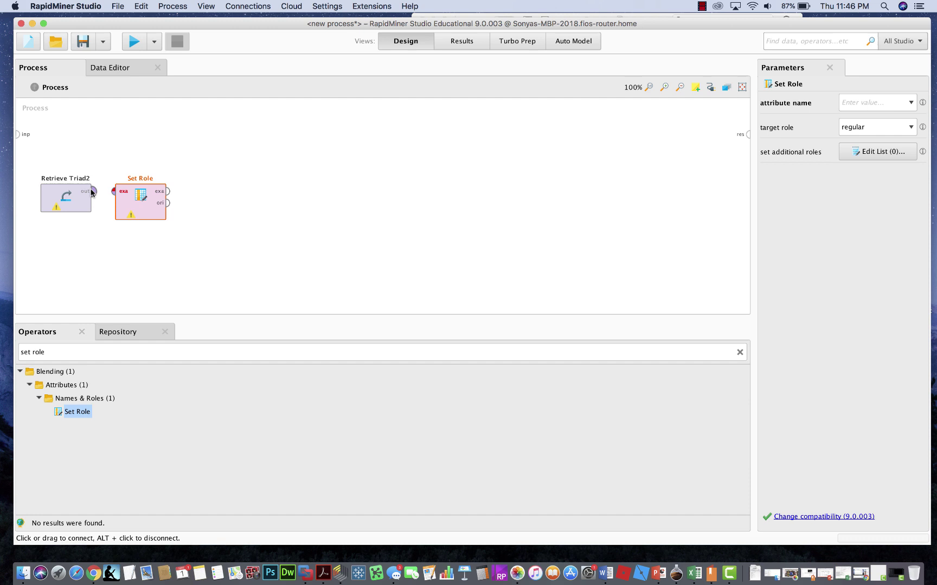
pyautogui.click(90, 193)
pyautogui.click(115, 193)
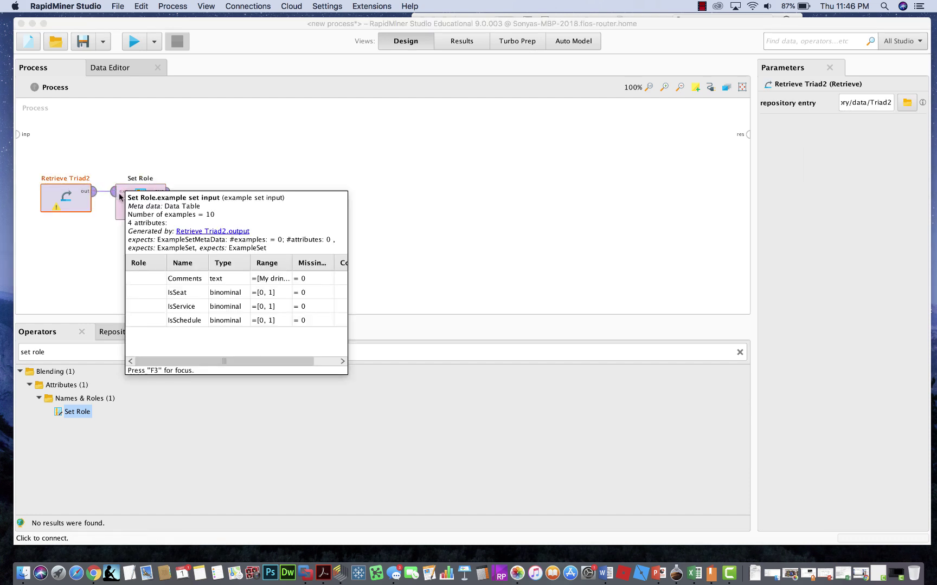
# - Set Set Role's attribute name to IsSeat with target role label
pyautogui.click(142, 202)
pyautogui.click(911, 103)
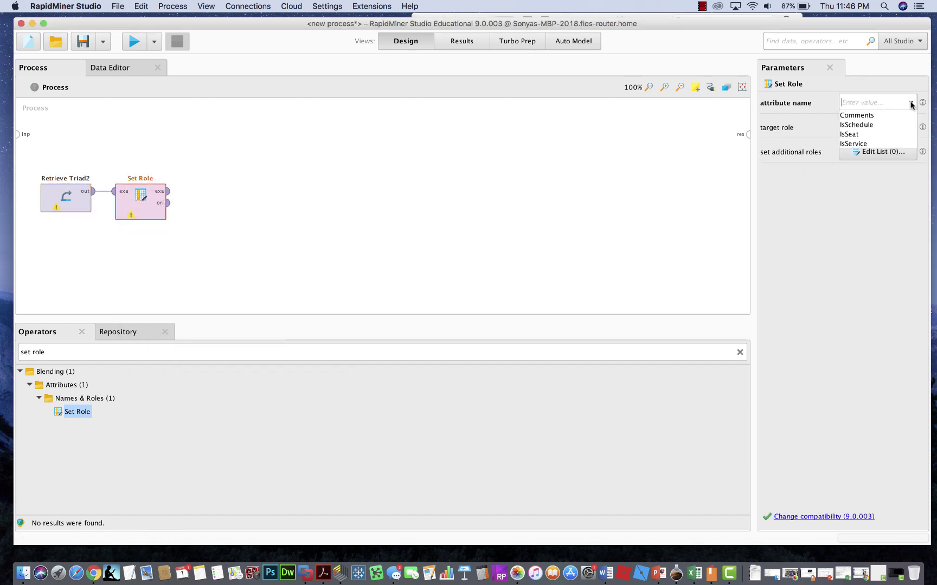
pyautogui.click(858, 135)
pyautogui.click(911, 128)
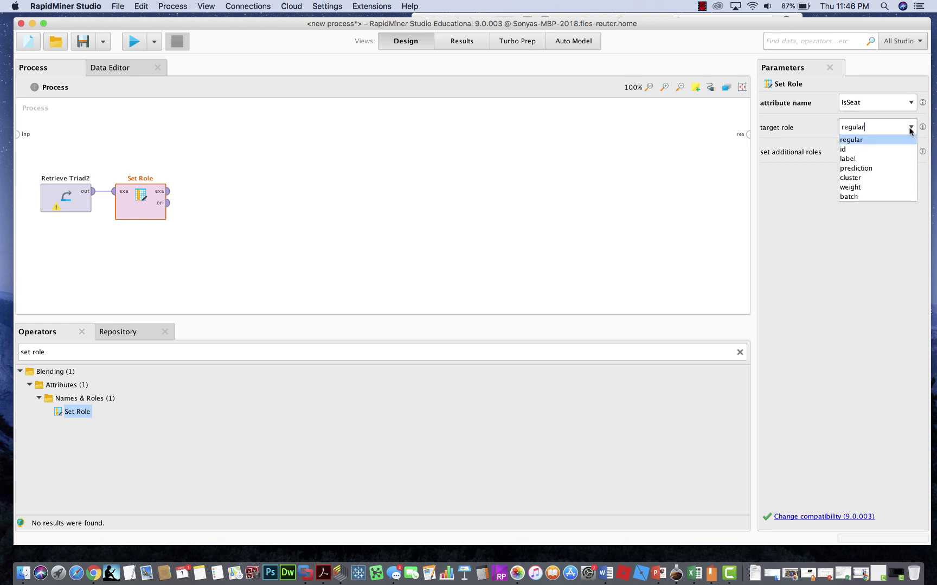
pyautogui.click(848, 157)
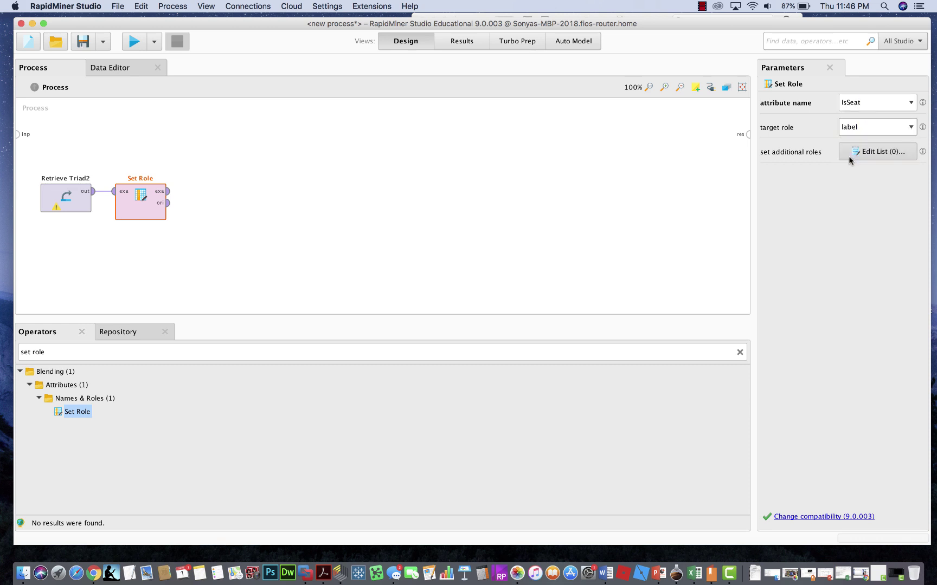
pyautogui.click(70, 353)
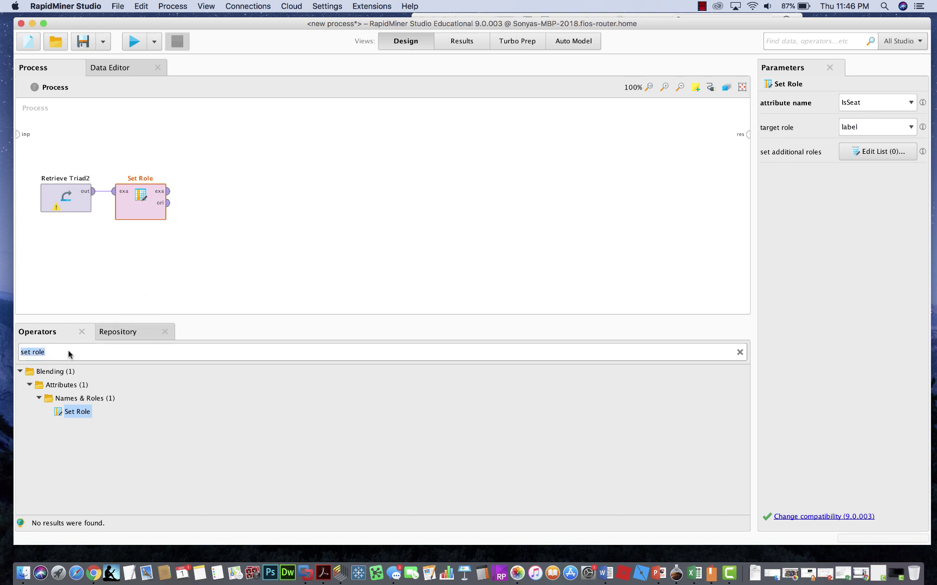
# - Add a Split Data operator and connect Set Role's output to it
pyautogui.write('split')
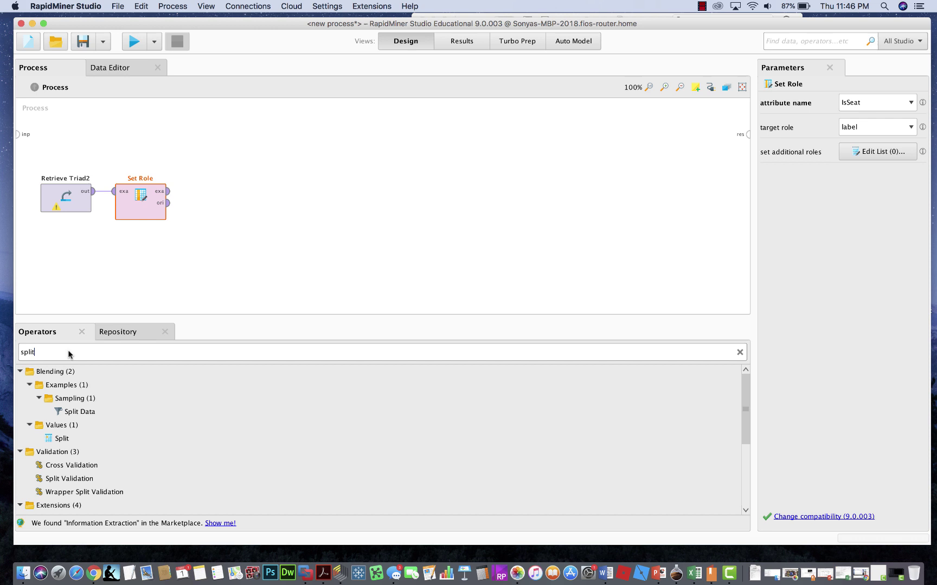
pyautogui.write(' da')
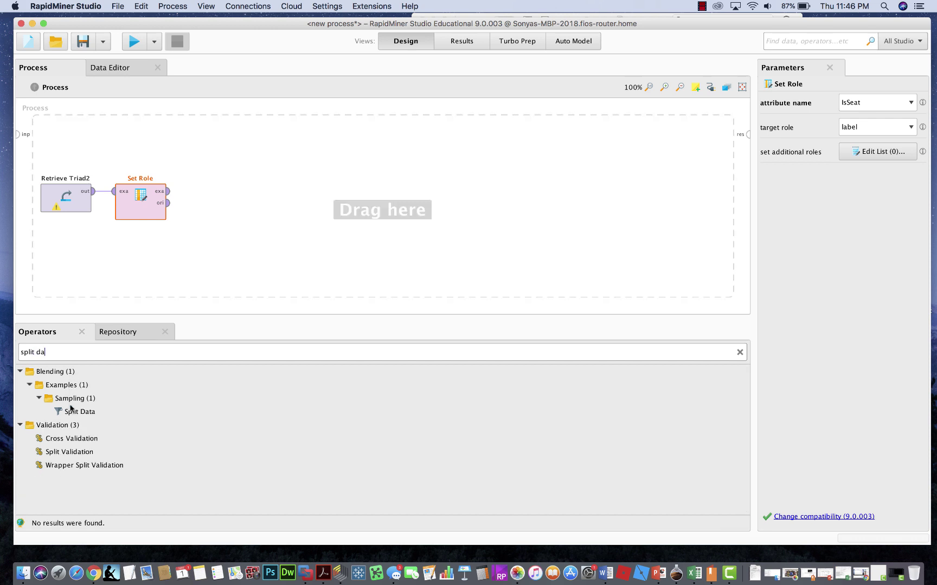
pyautogui.moveTo(76, 412); pyautogui.dragTo(218, 194)
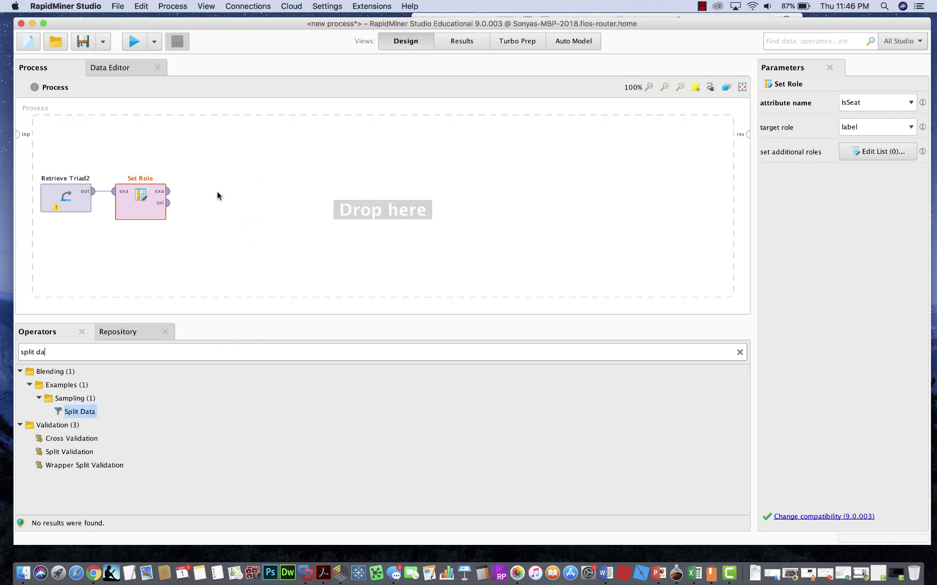
pyautogui.click(165, 192)
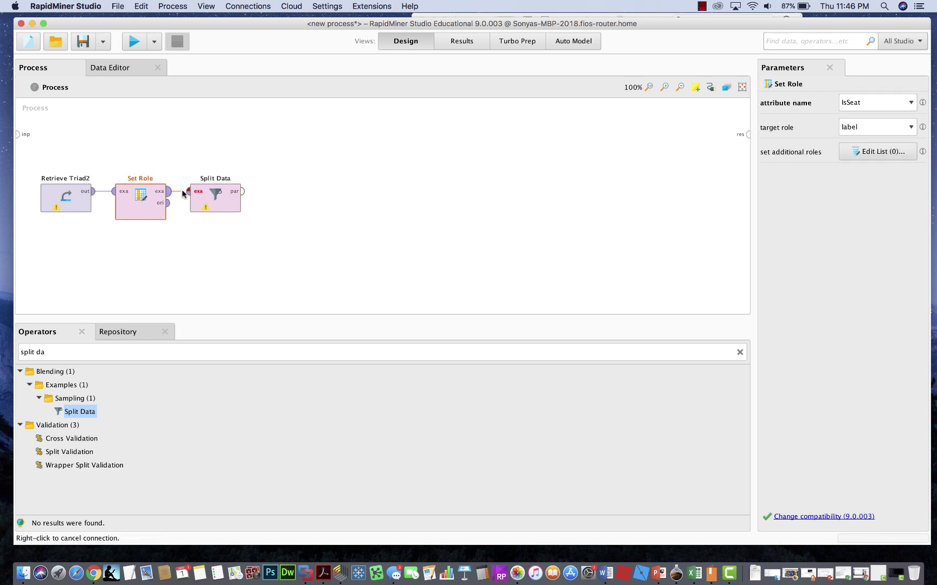
pyautogui.click(189, 194)
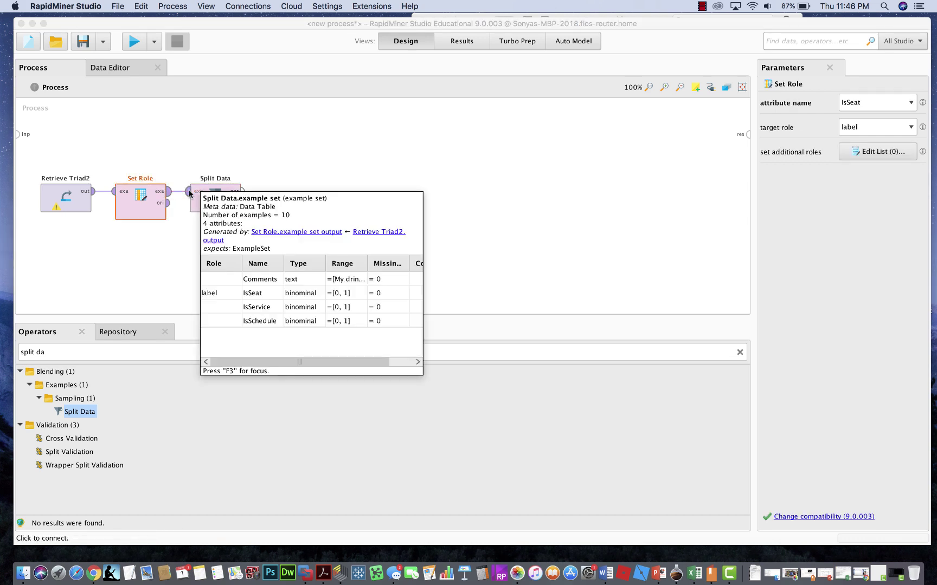
# - Give Split Data two partitions with ratios 0.7 and 0.3
pyautogui.click(216, 202)
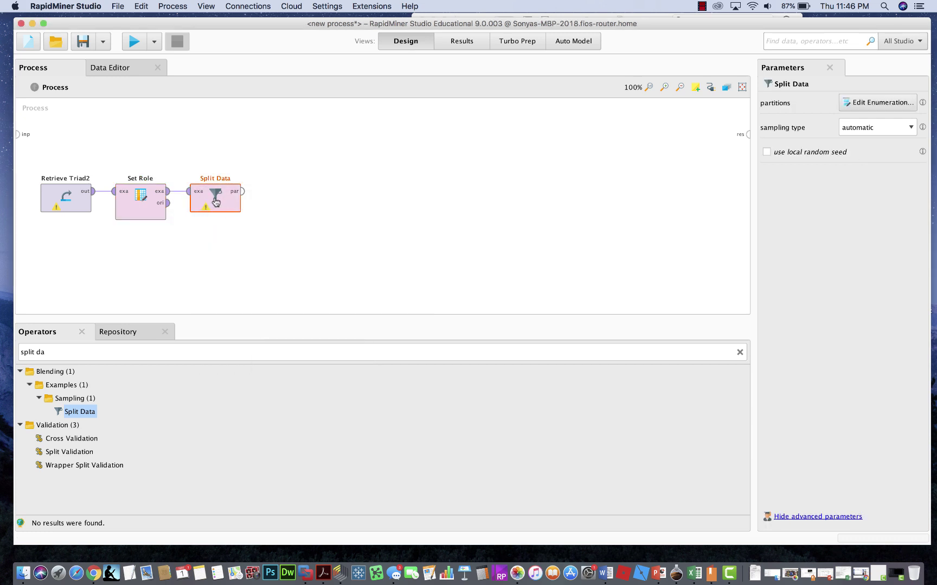
pyautogui.click(887, 102)
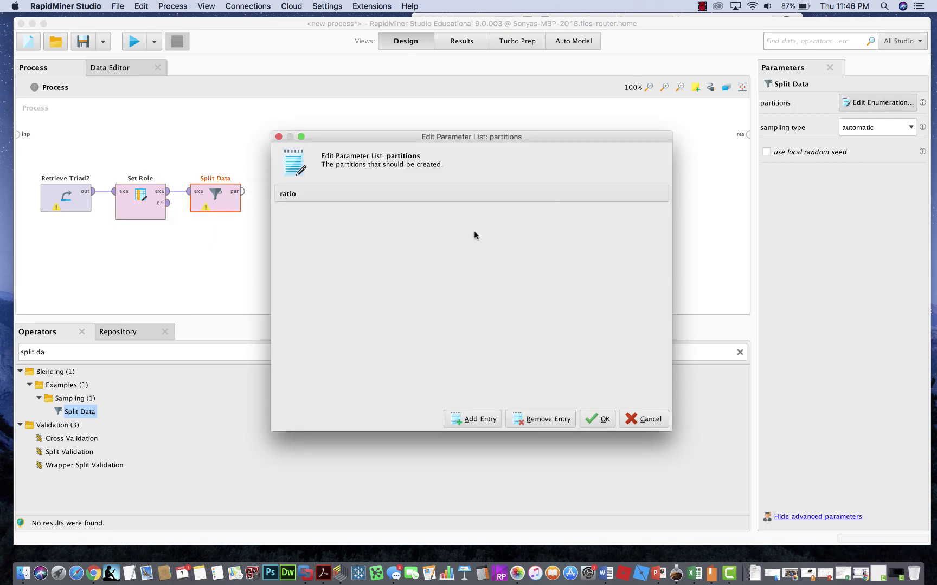
pyautogui.click(477, 419)
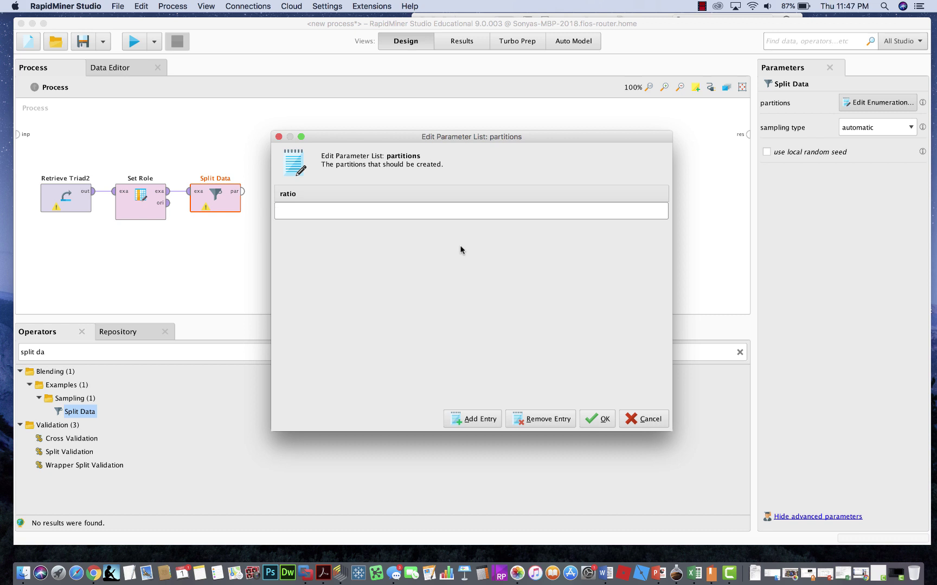
pyautogui.write('.7')
pyautogui.click(476, 427)
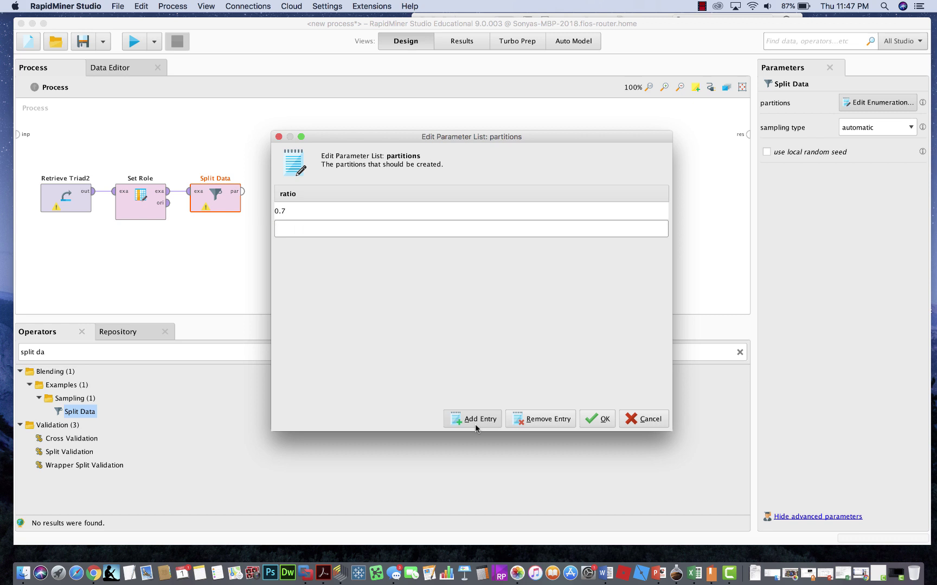
pyautogui.write('.3')
pyautogui.click(598, 419)
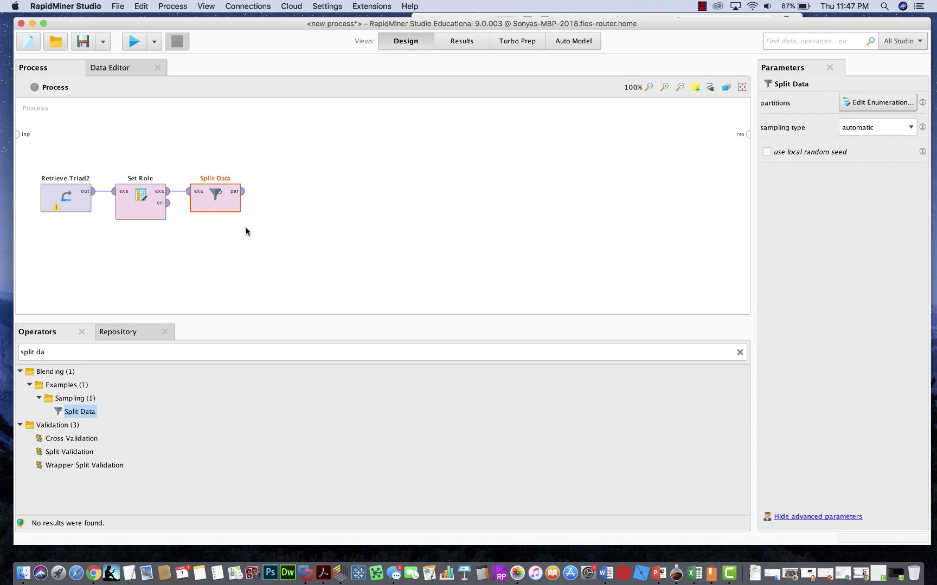
# - Add Naive Bayes and wire Split Data's first partition into its training input
pyautogui.click(154, 354)
pyautogui.write('n')
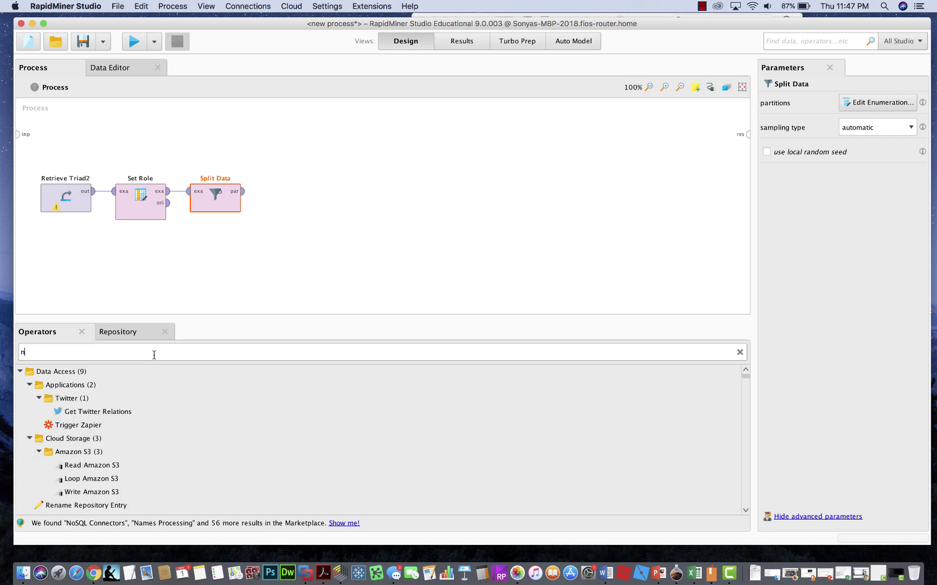
pyautogui.write('aive baye')
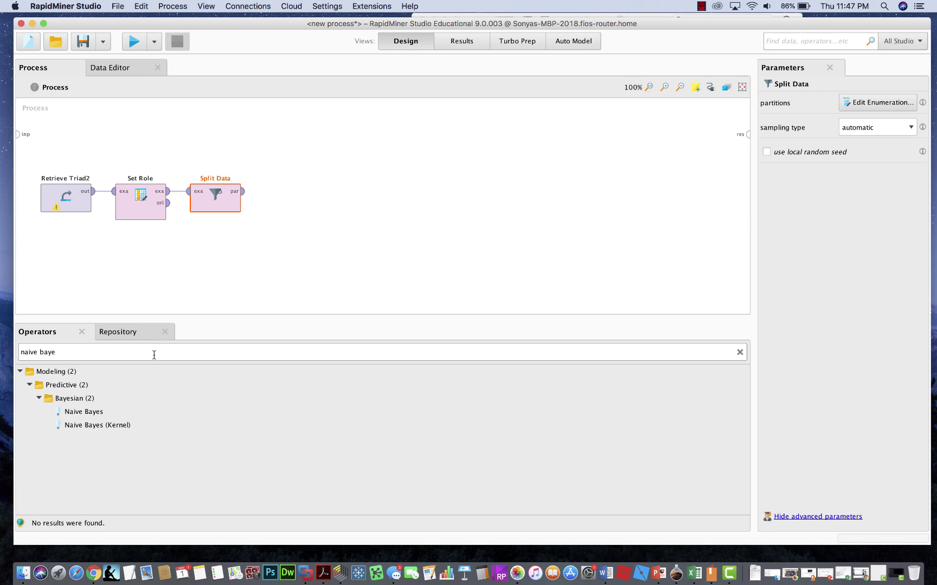
pyautogui.moveTo(86, 412); pyautogui.dragTo(325, 201)
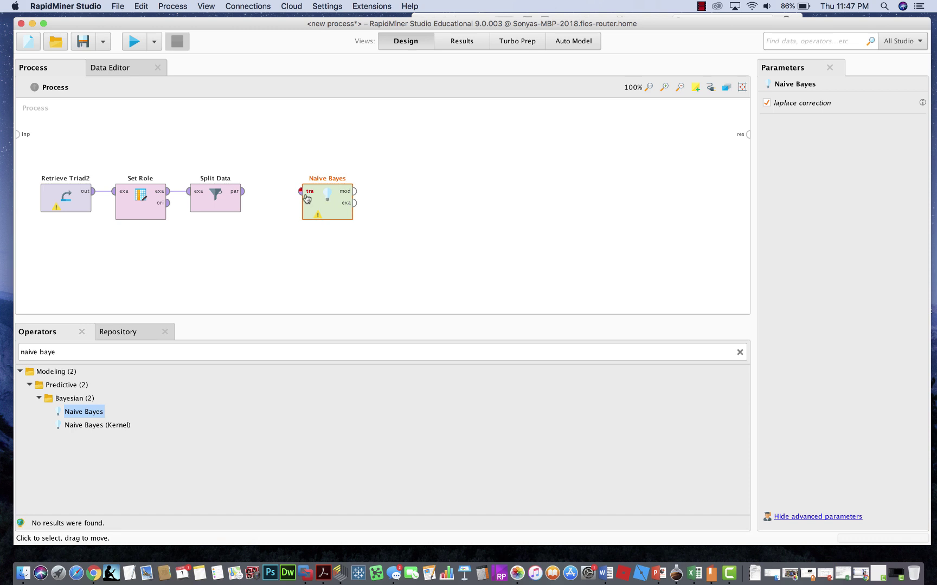
pyautogui.click(249, 193)
pyautogui.click(301, 193)
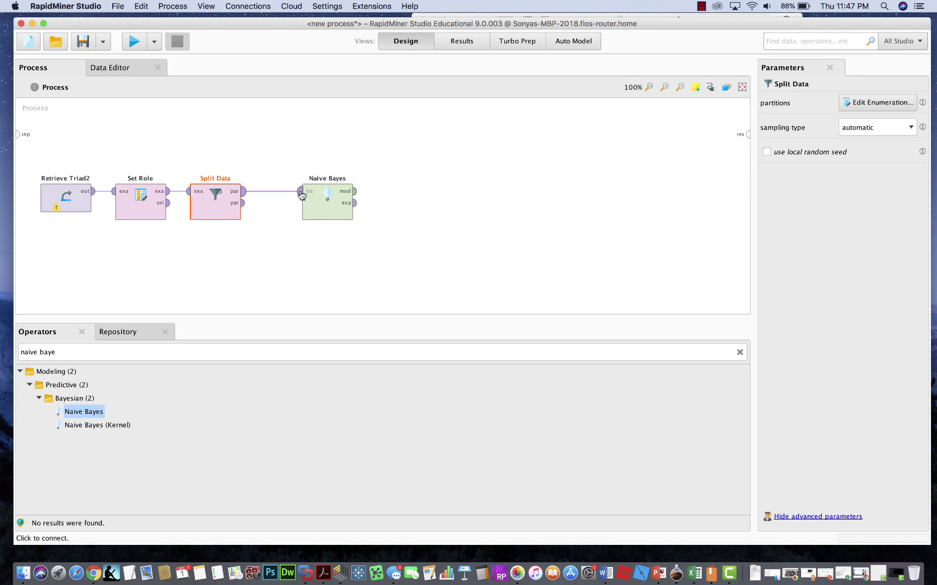
pyautogui.click(333, 205)
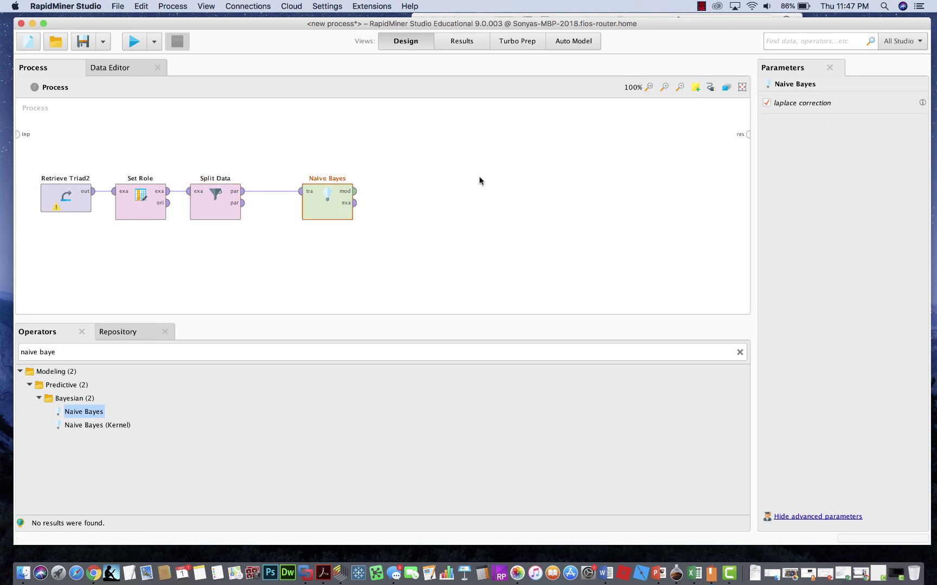
# - Add Apply Model, wiring Naive Bayes' mod output and Split Data's second partition into it
pyautogui.click(70, 353)
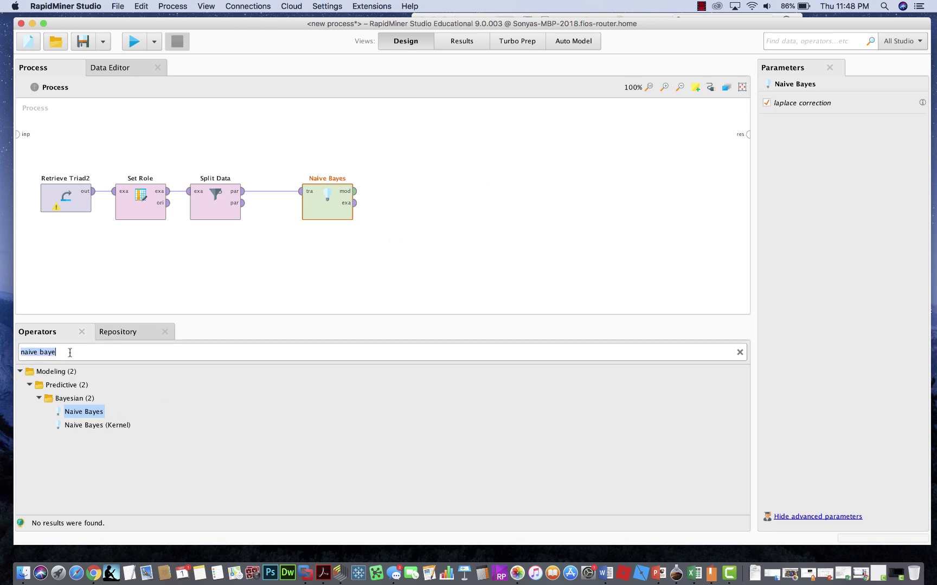
pyautogui.write('apply model')
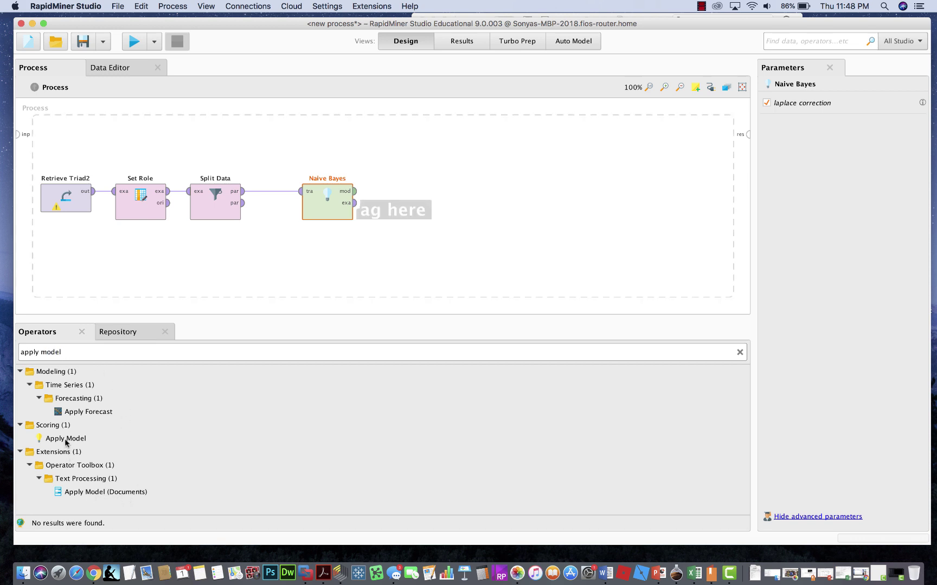
pyautogui.moveTo(65, 439); pyautogui.dragTo(431, 197)
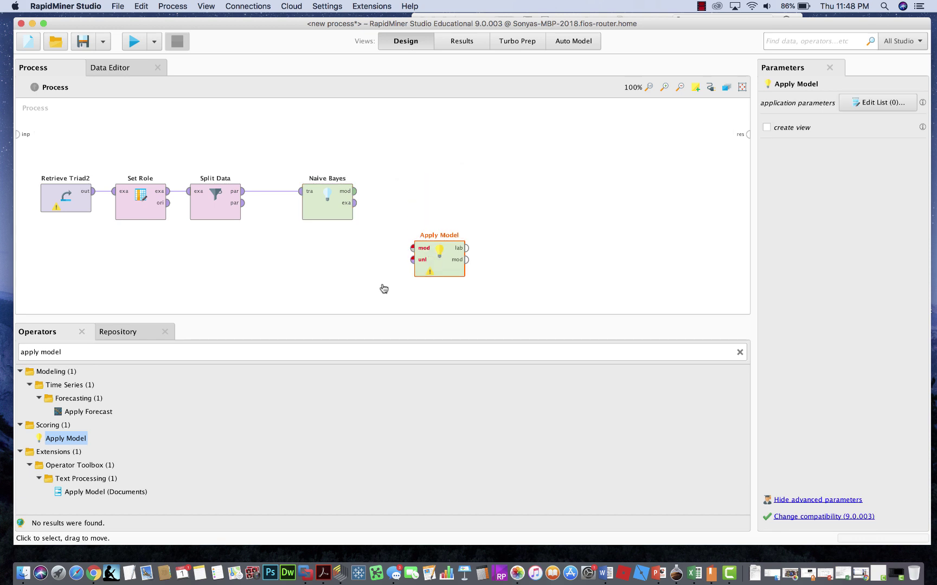
pyautogui.moveTo(384, 288); pyautogui.dragTo(322, 234)
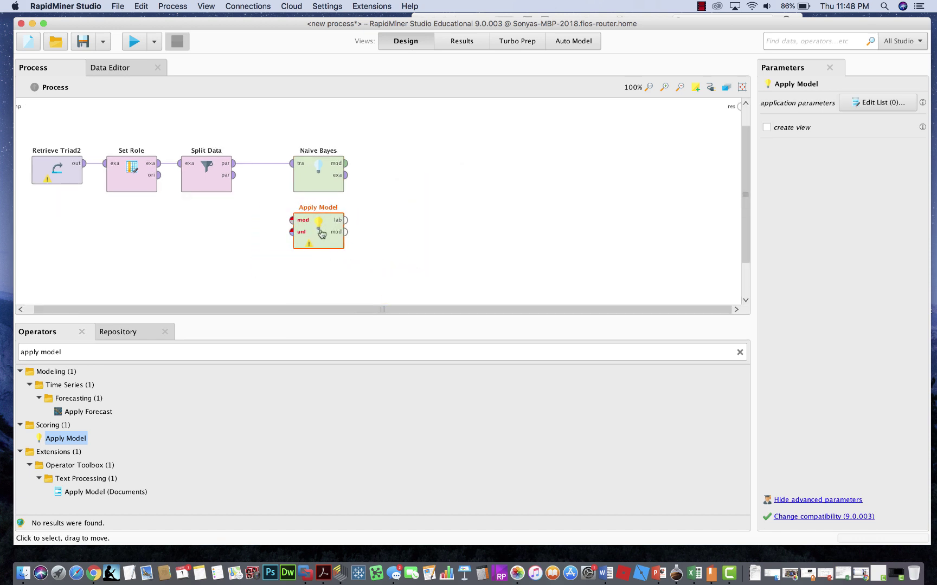
pyautogui.click(345, 158)
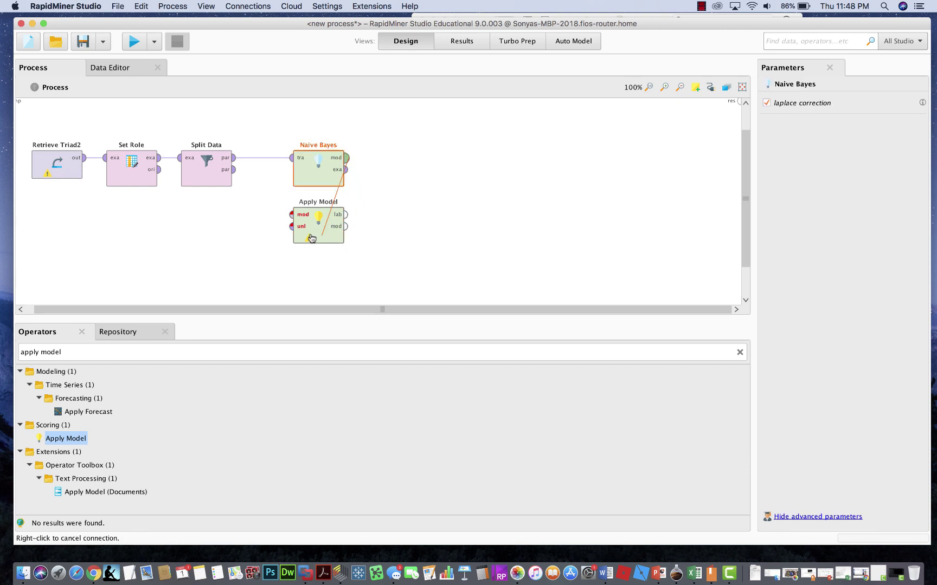
pyautogui.click(293, 218)
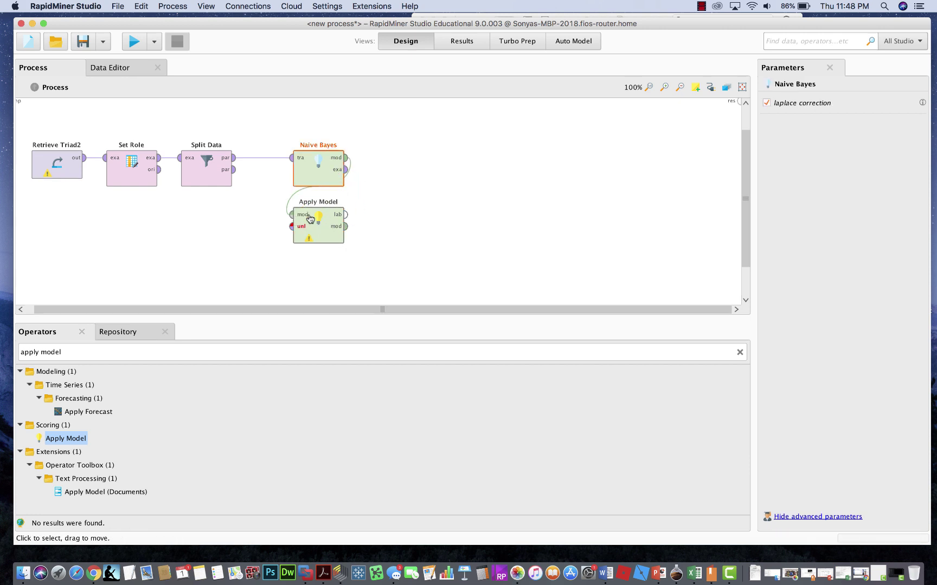
pyautogui.click(235, 171)
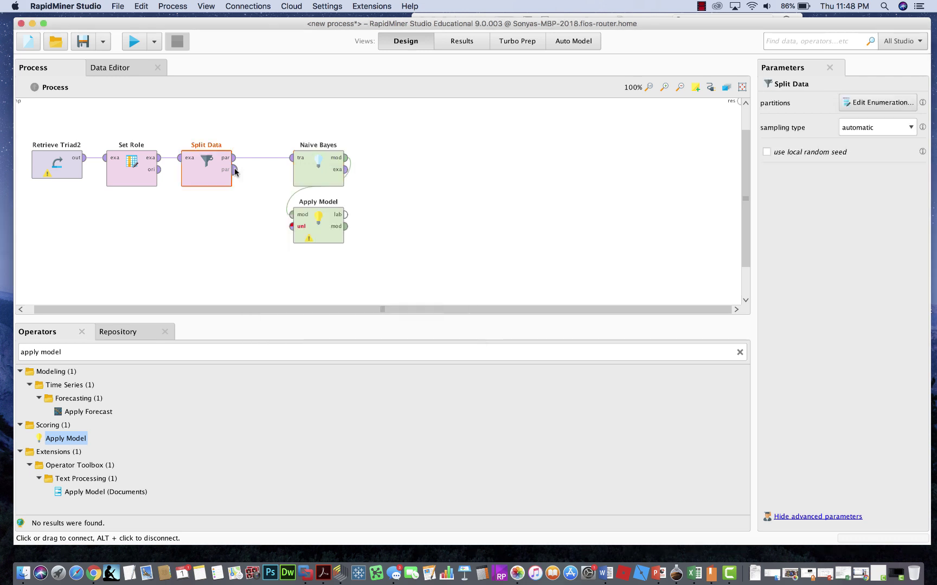
pyautogui.click(291, 227)
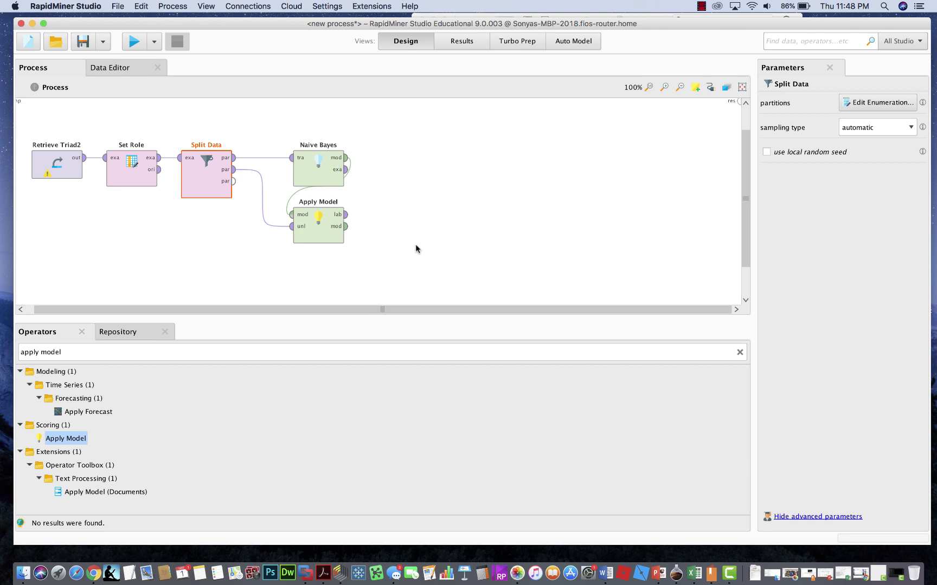
# - Add Performance (Classification), fed by Apply Model's lab output, sending per to the process result
pyautogui.click(121, 352)
pyautogui.write('p')
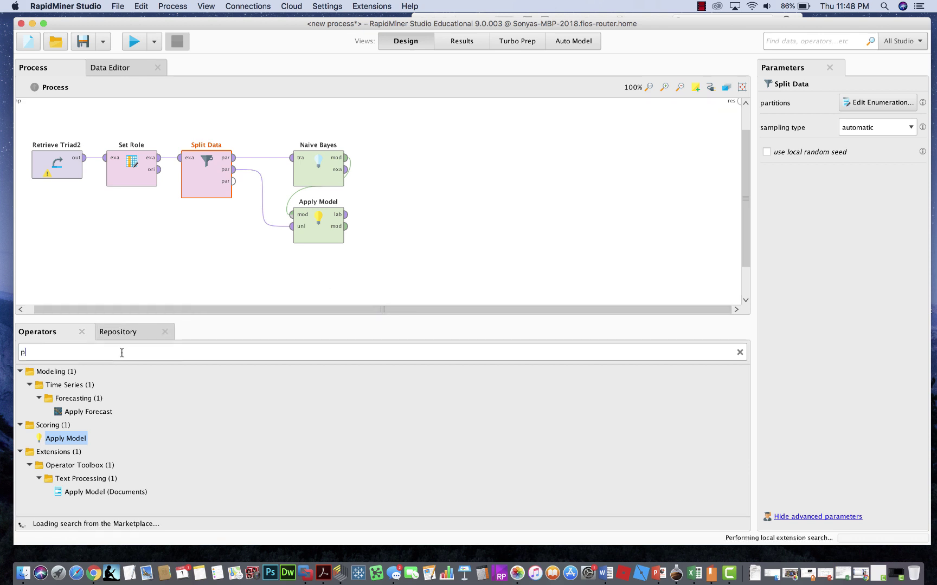
pyautogui.write('erformance')
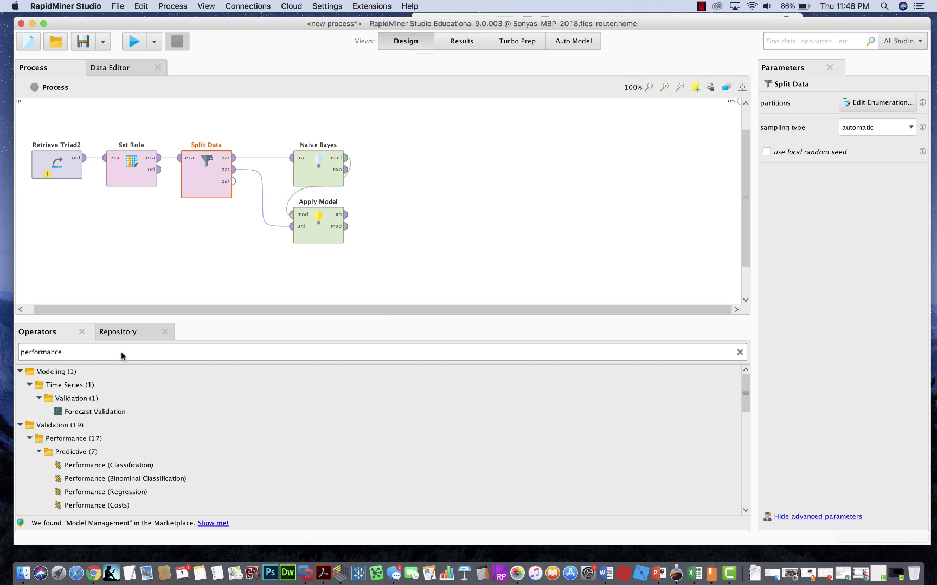
pyautogui.scroll(-1, 181, 450)
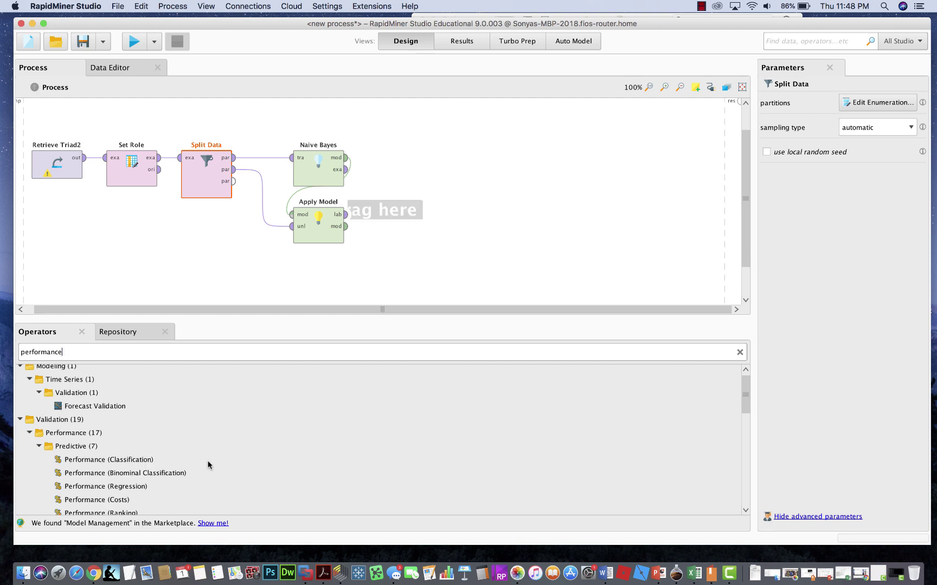
pyautogui.moveTo(136, 465); pyautogui.dragTo(467, 230)
pyautogui.click(349, 214)
pyautogui.click(478, 215)
pyautogui.click(495, 214)
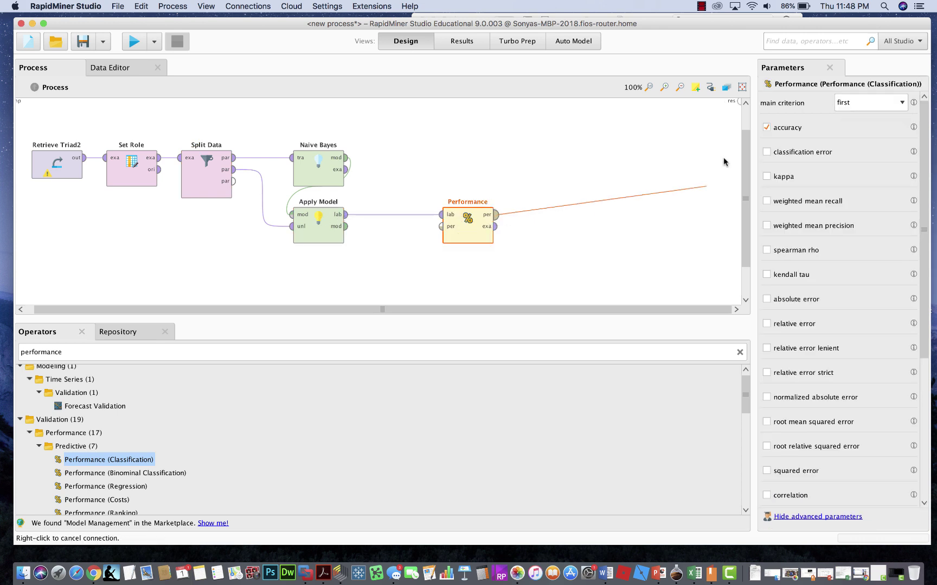
pyautogui.click(738, 103)
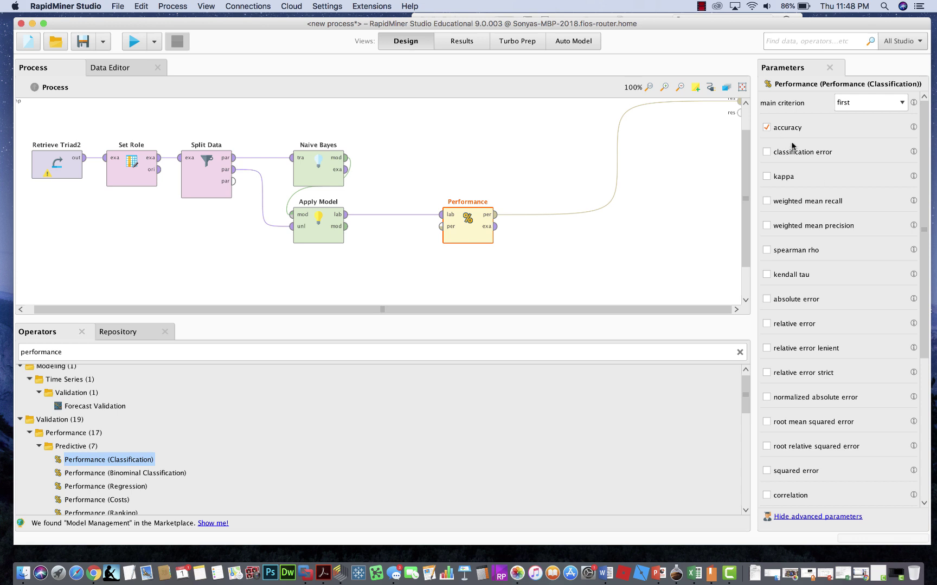
# - Tick root mean squared error in the Performance criteria list
pyautogui.scroll(-1, 855, 423)
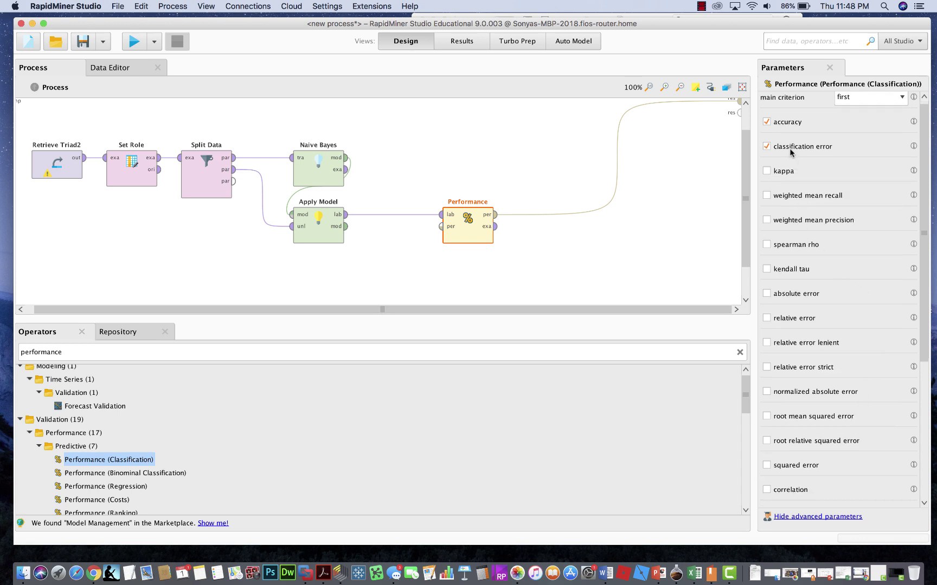
pyautogui.scroll(-1, 821, 390)
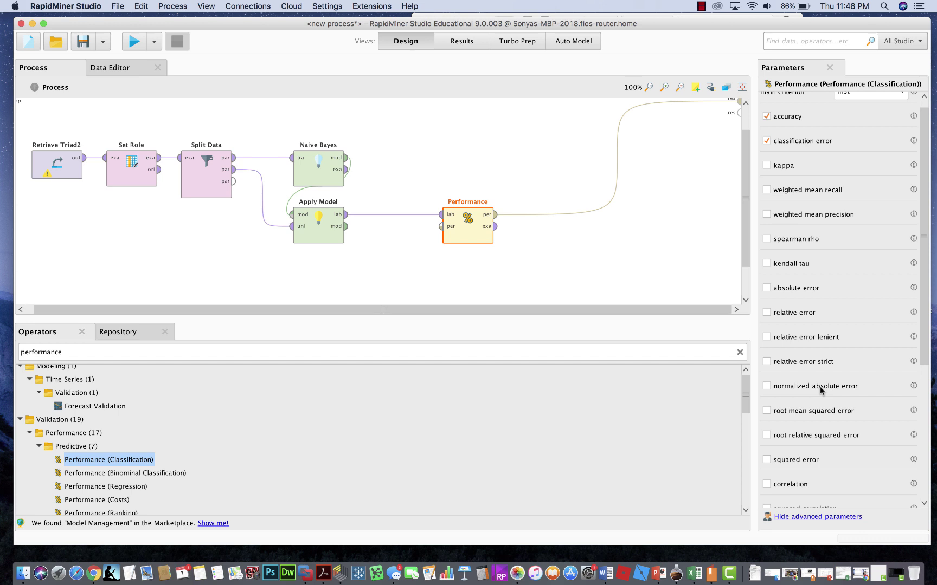
pyautogui.scroll(-1, 820, 390)
pyautogui.click(829, 406)
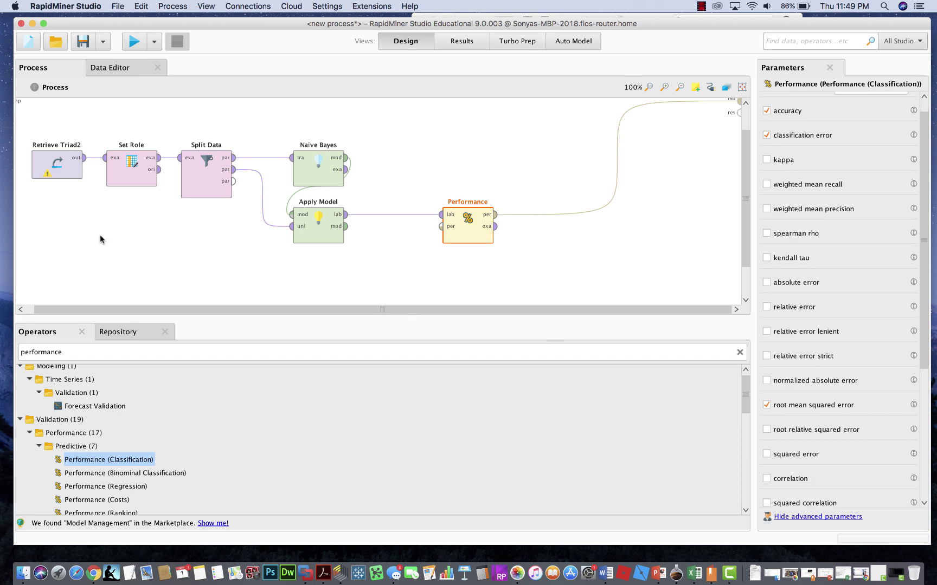
# - Run the process and compare the 100.00% accuracy and 0.00% classification error results
pyautogui.click(135, 41)
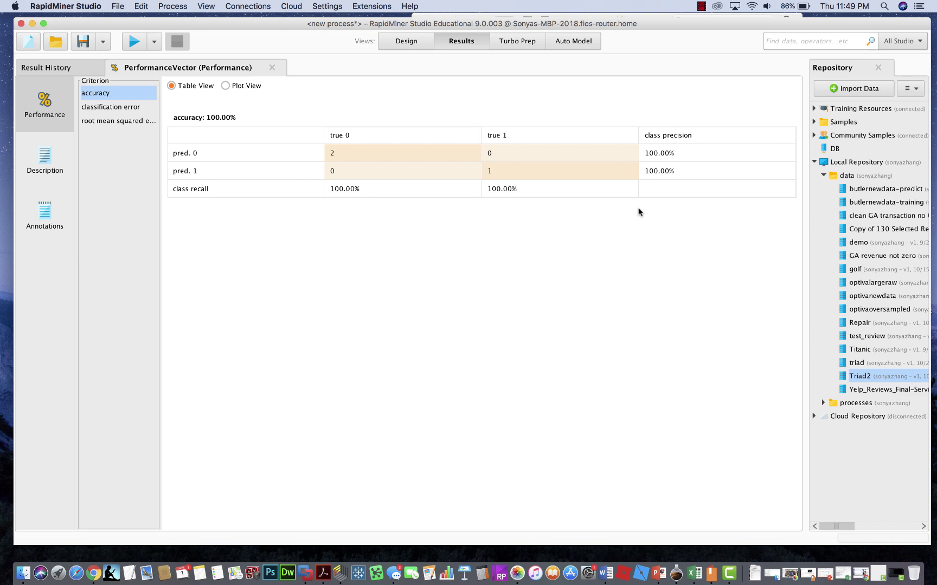
pyautogui.click(130, 110)
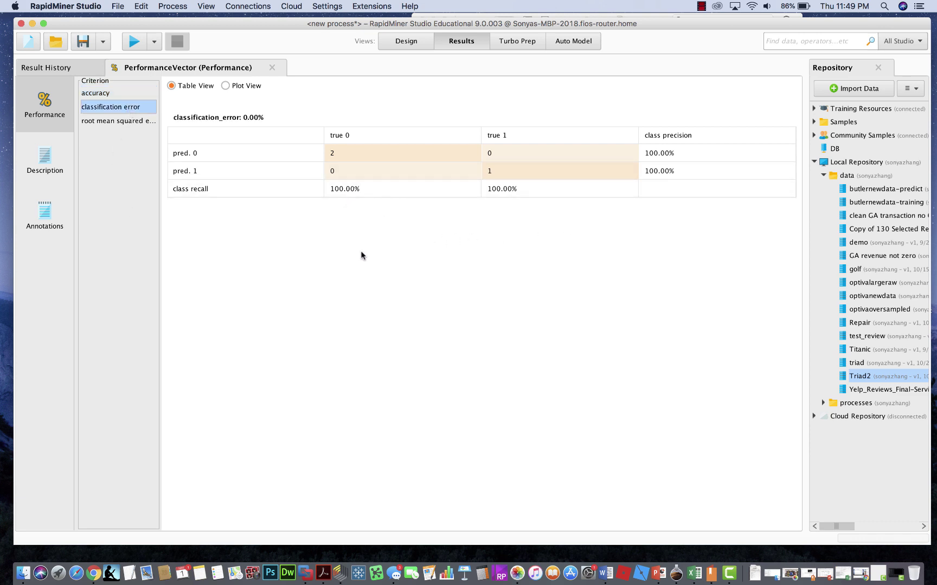
pyautogui.click(103, 95)
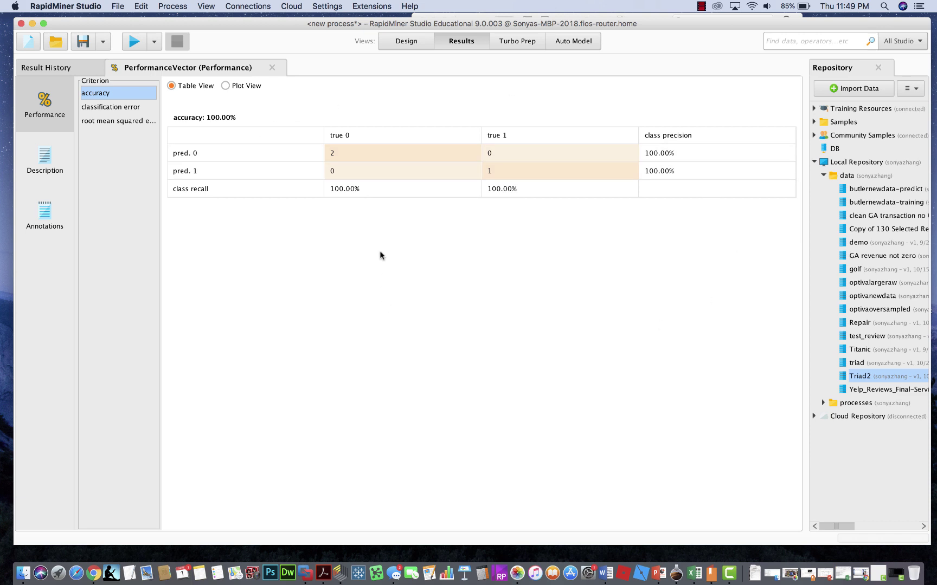
pyautogui.click(115, 106)
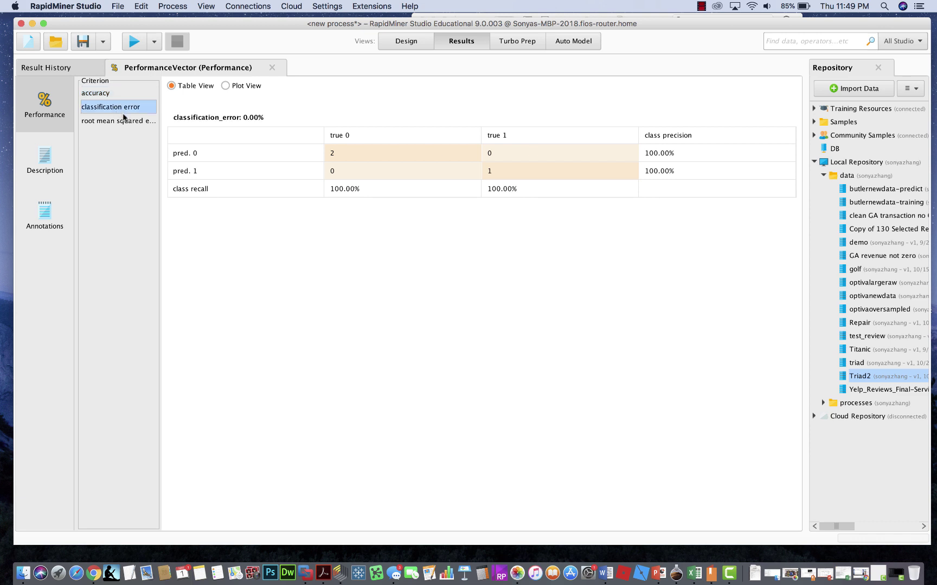
pyautogui.click(95, 94)
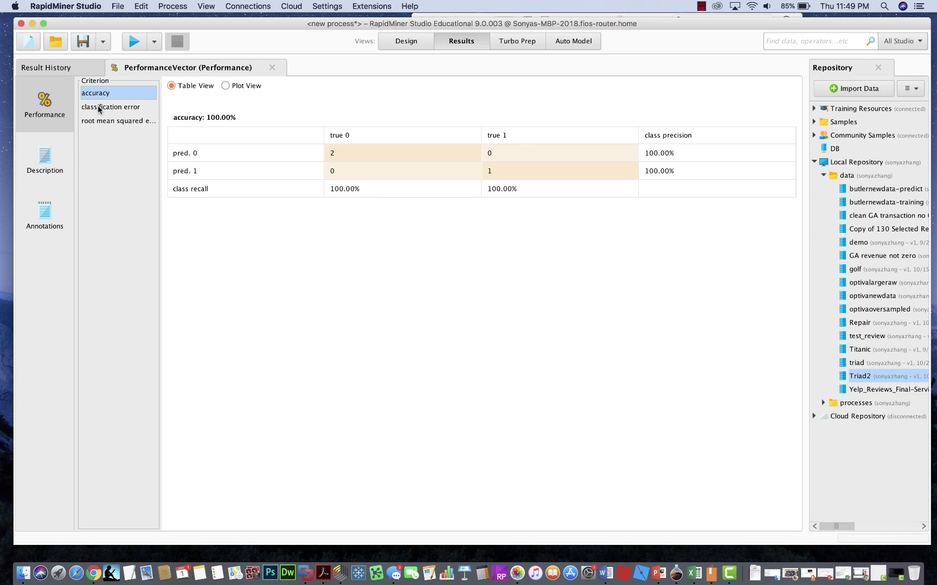
pyautogui.click(98, 106)
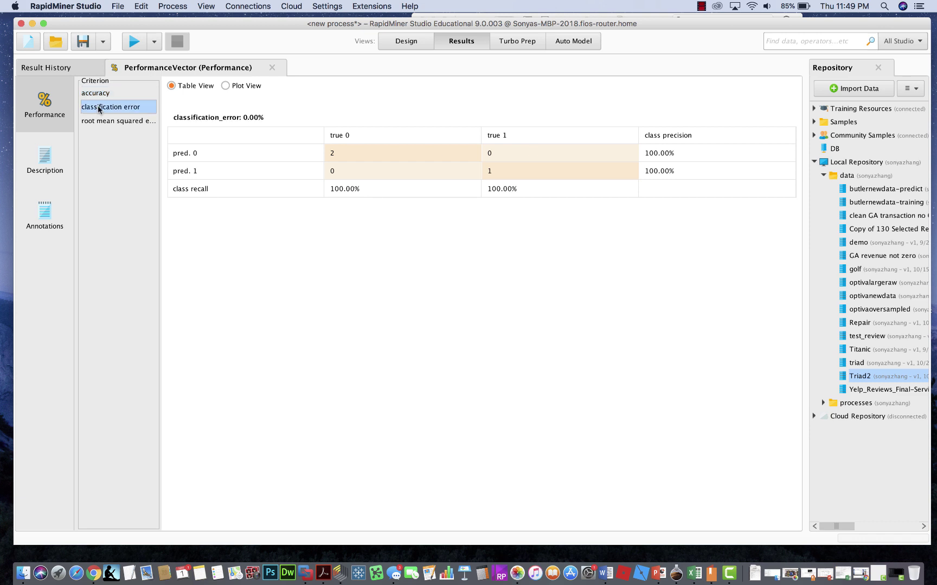
pyautogui.click(105, 97)
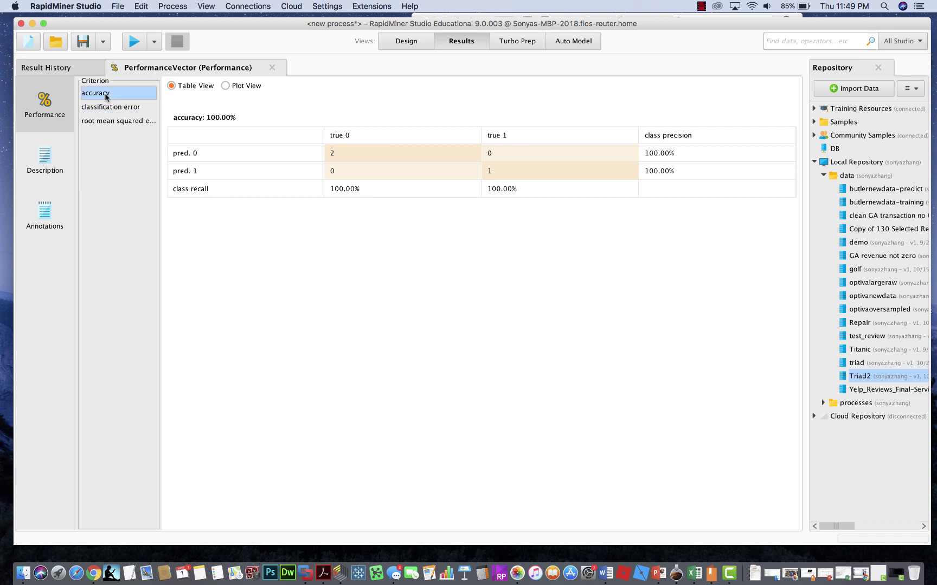
# - Return to the Design view (F8) with the Triad2 table in the Data Editor
pyautogui.press('F8')
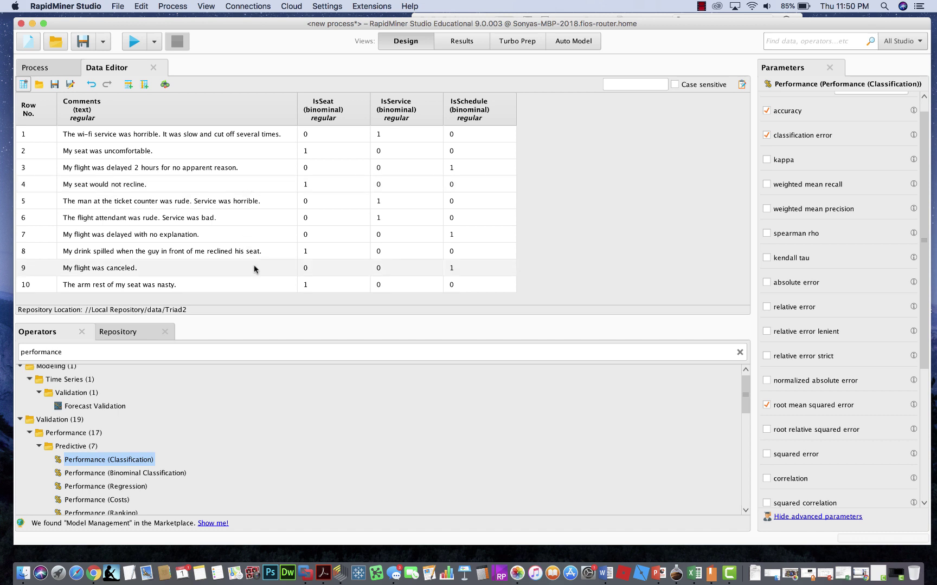
# - Review the finished Triad2 Naive Bayes process, then return to the 100.00% accuracy performance vector
pyautogui.click(58, 69)
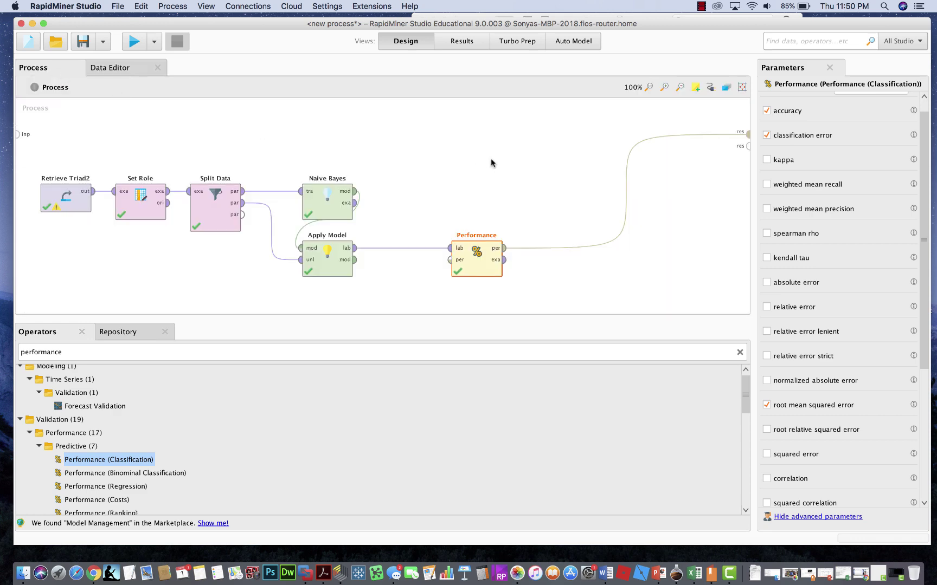
pyautogui.click(462, 42)
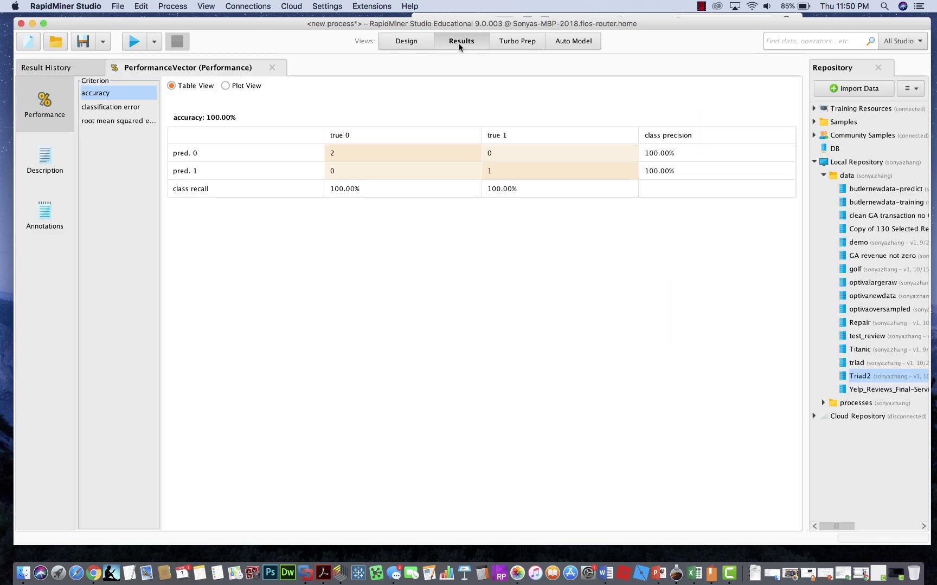